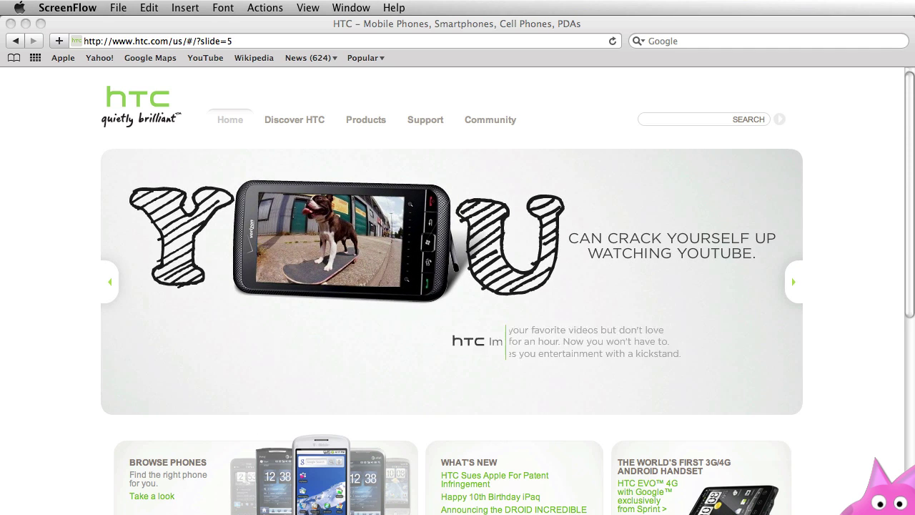
# - Bring Safari with the HTC home page to the front
pyautogui.click(227, 25)
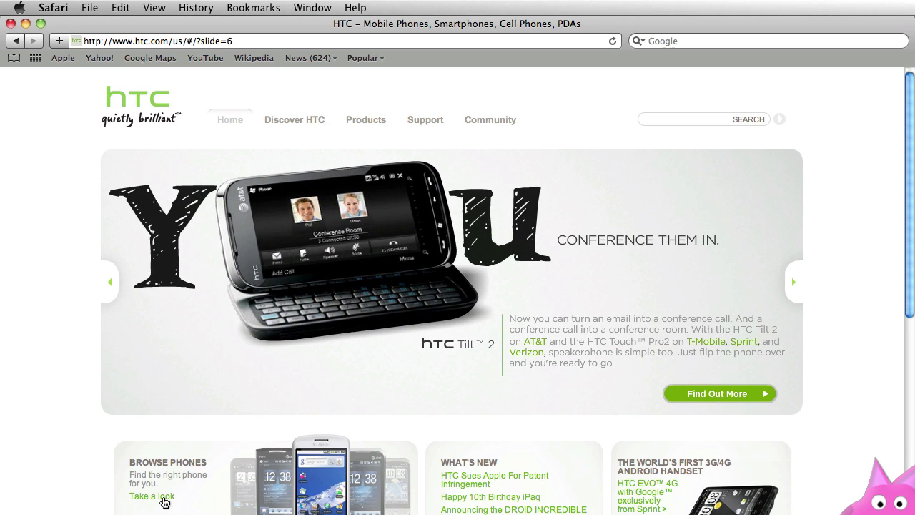
# - Open HTC's phone products page as a 3-D carousel, rotating back to the Droid Incredible
pyautogui.click(163, 499)
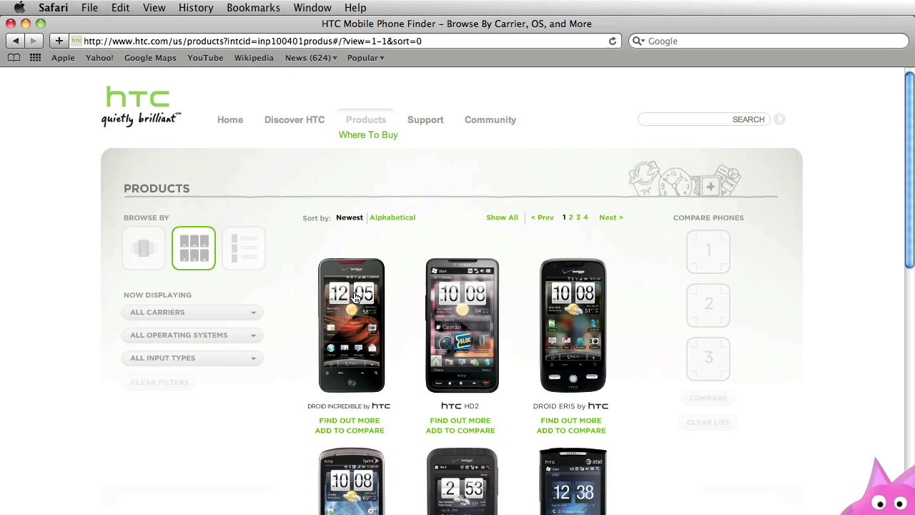
pyautogui.click(150, 250)
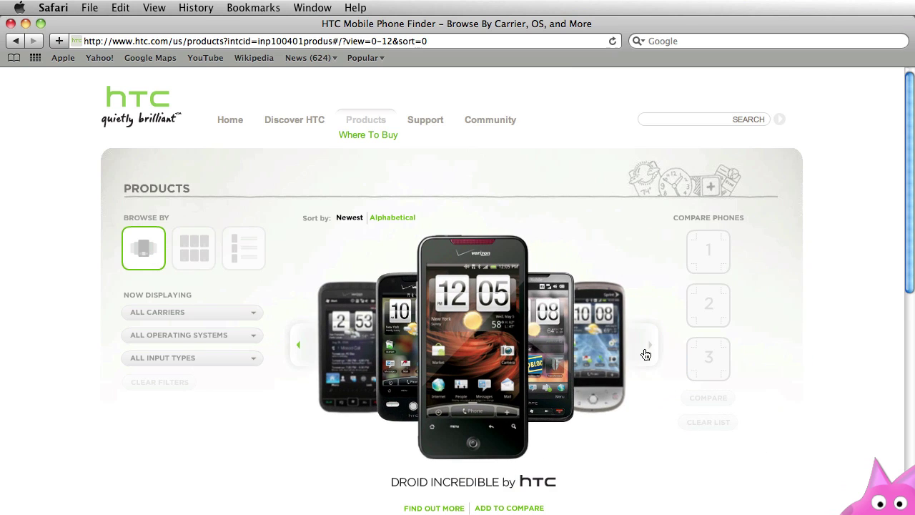
pyautogui.click(649, 352)
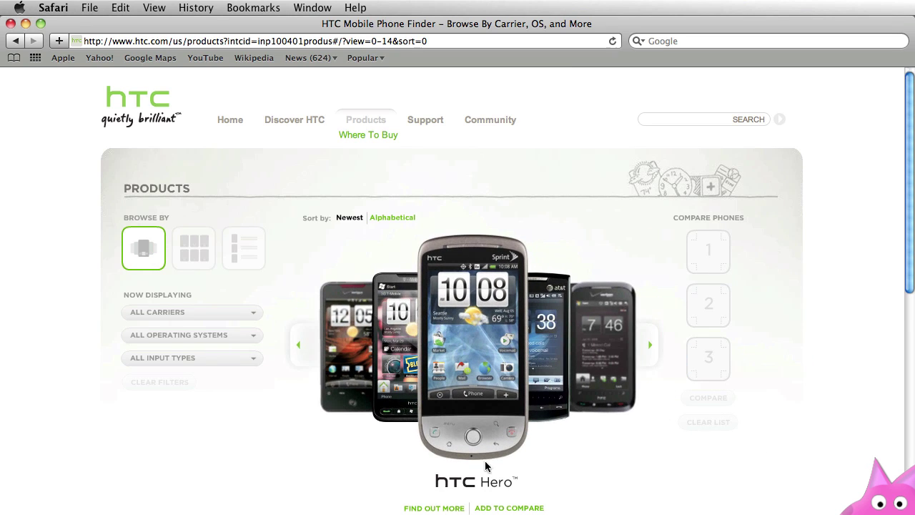
pyautogui.click(299, 349)
pyautogui.click(298, 349)
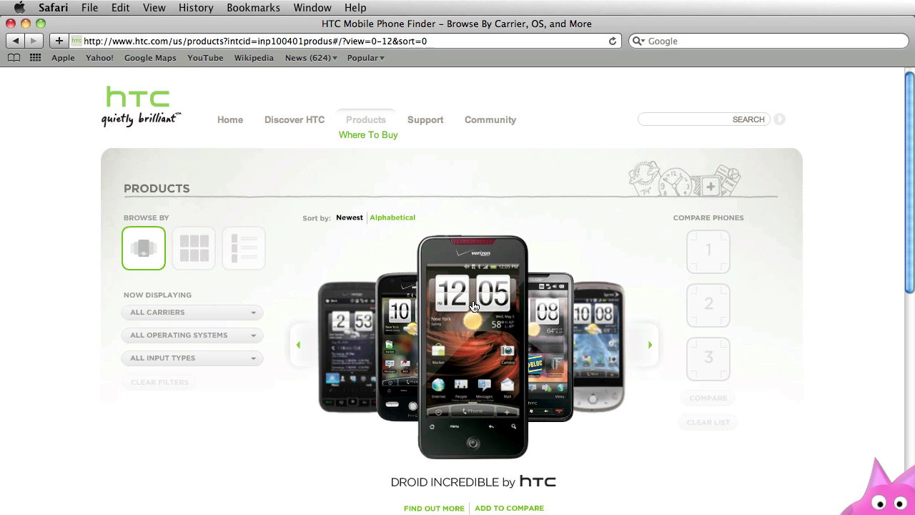
pyautogui.rightClick(465, 289)
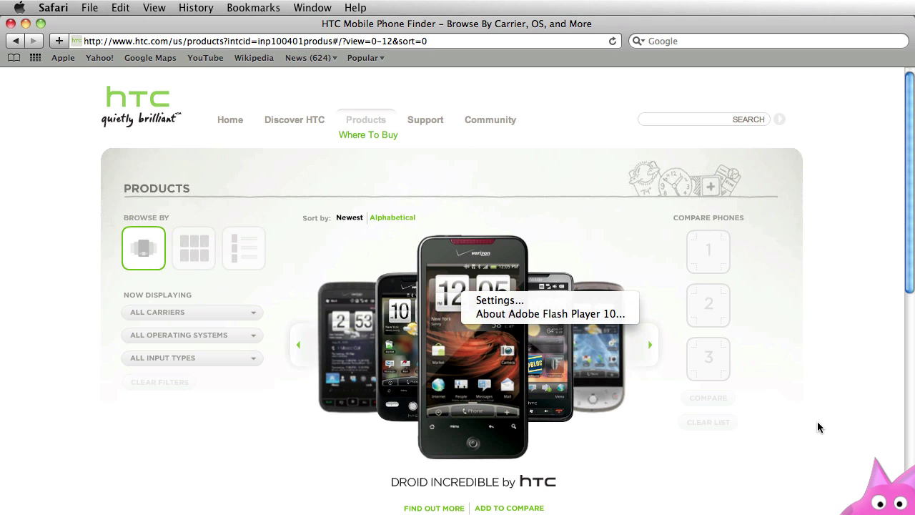
pyautogui.click(857, 378)
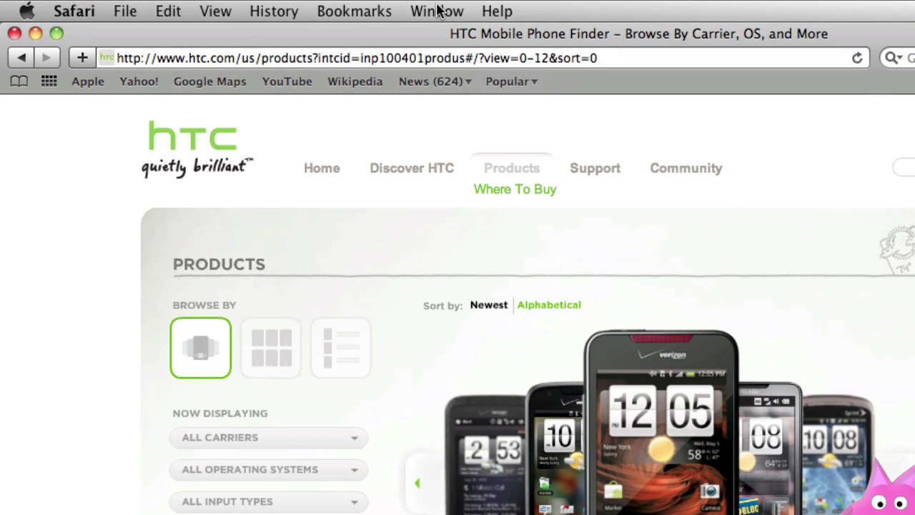
# - Open Window > Activity, expand the HTC Mobile Phone Finder resources, and scroll to the phone images
pyautogui.click(331, 8)
pyautogui.click(468, 194)
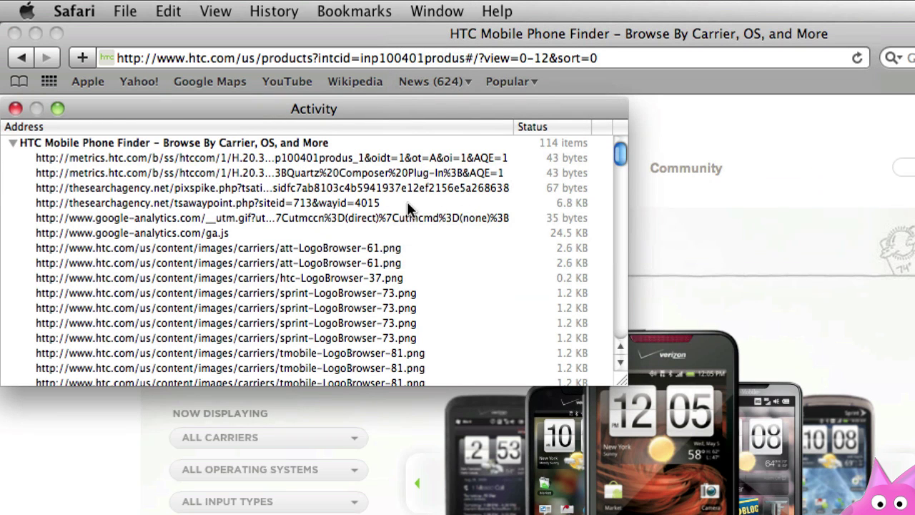
pyautogui.click(11, 143)
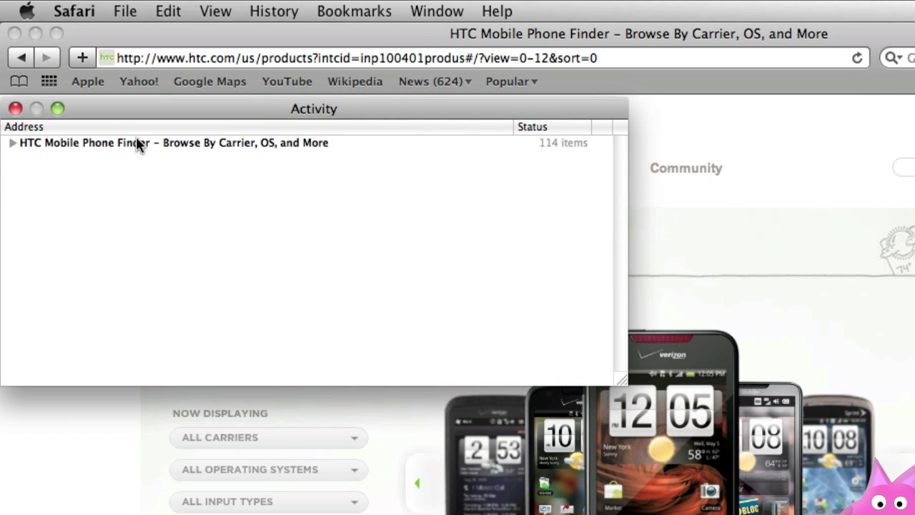
pyautogui.click(12, 143)
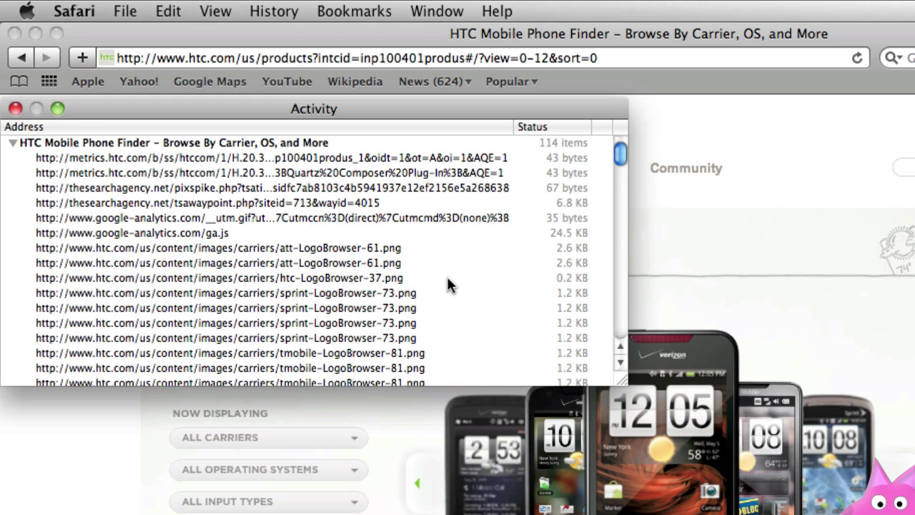
pyautogui.scroll(-20, 399, 284)
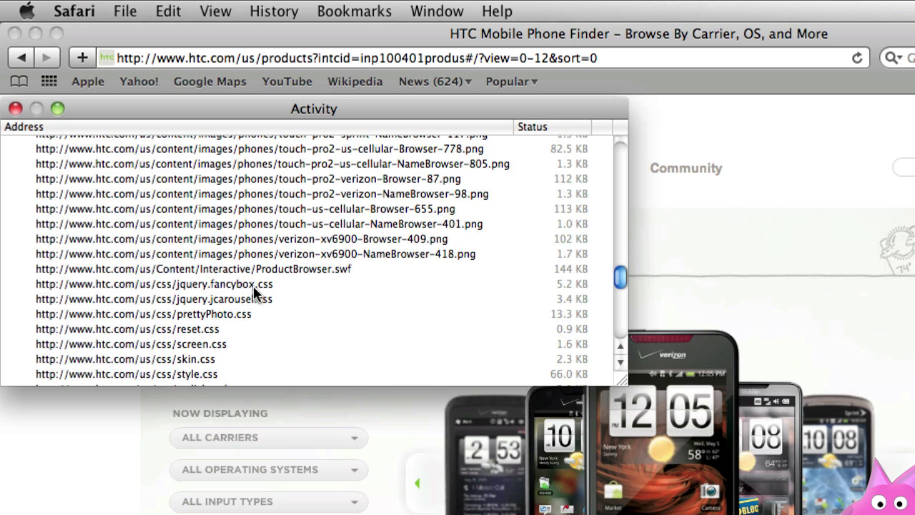
pyautogui.scroll(7, 261, 338)
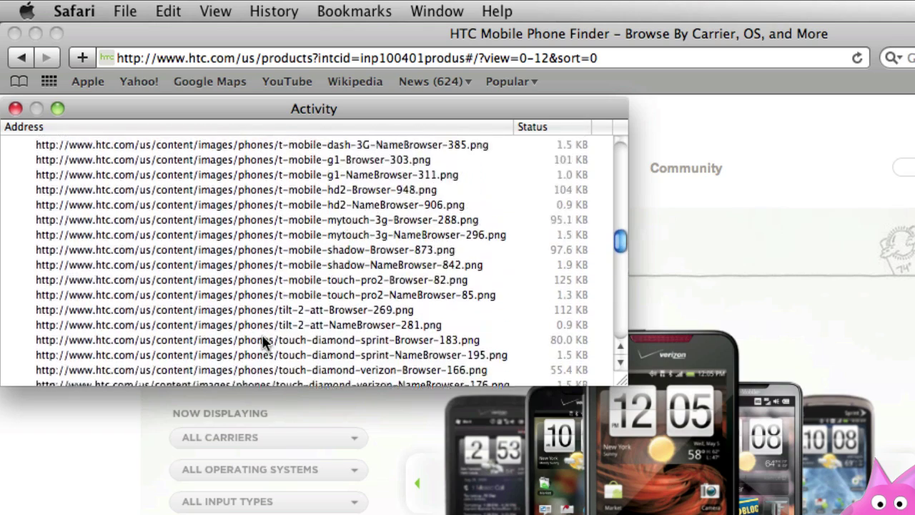
pyautogui.scroll(5, 262, 342)
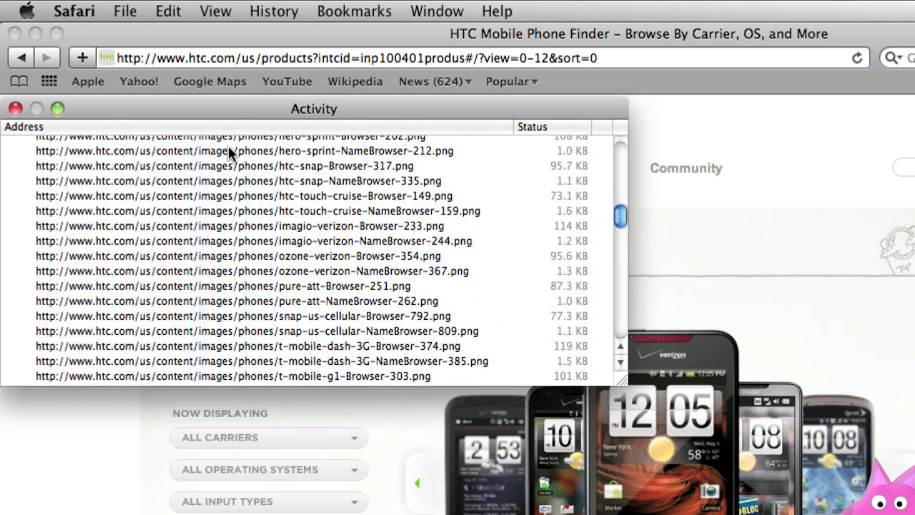
pyautogui.scroll(4, 271, 245)
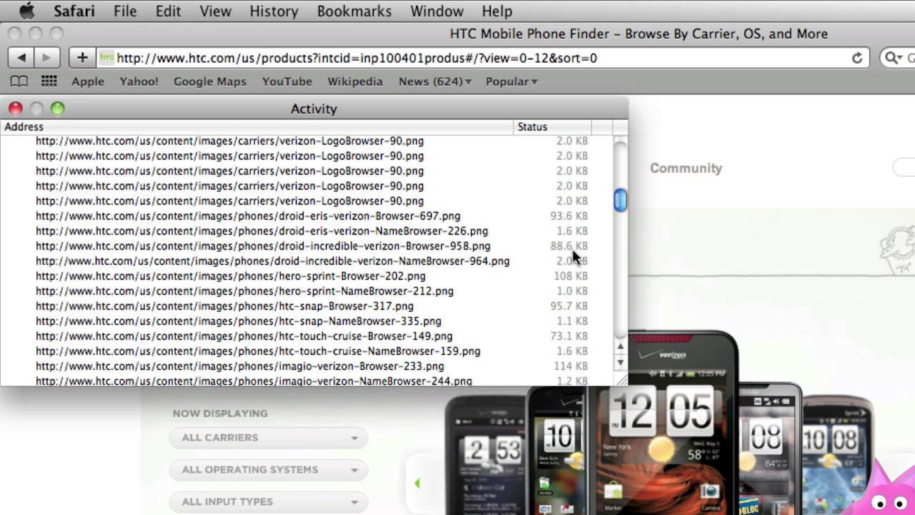
# - Open droid-incredible-verizon-Browser-958.png in its own window and move it to the right
pyautogui.click(365, 247)
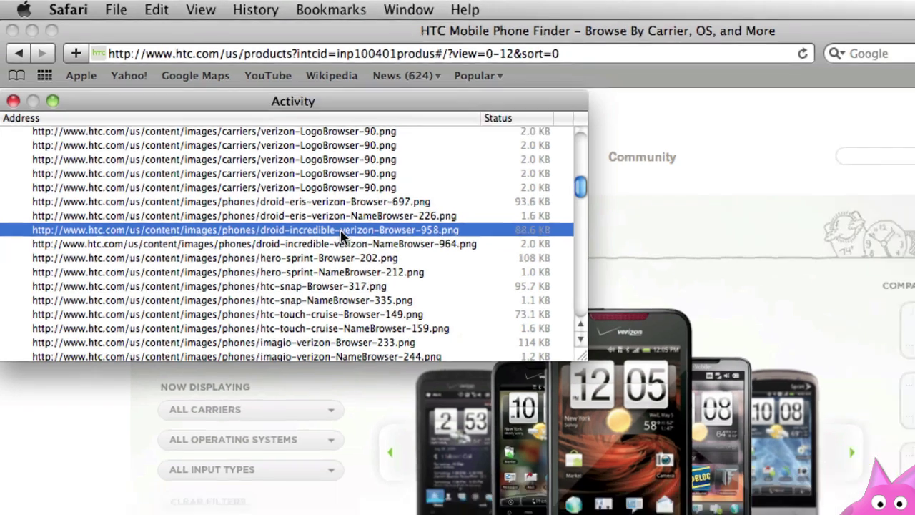
pyautogui.doubleClick(341, 236)
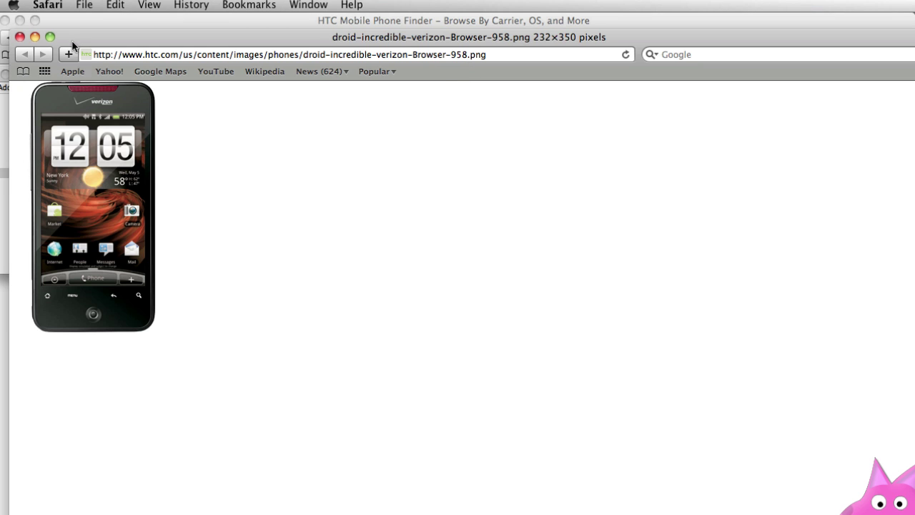
pyautogui.moveTo(72, 41); pyautogui.dragTo(486, 48)
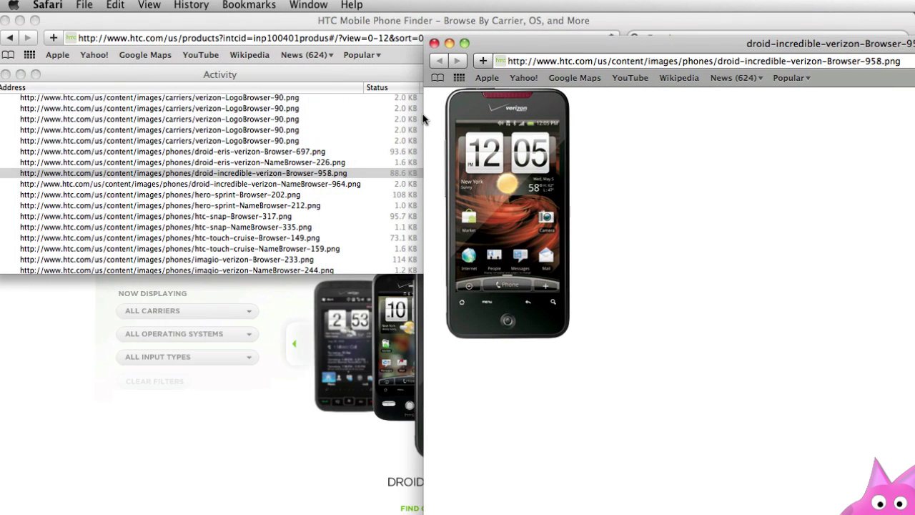
# - Switch to Finder showing the empty borrowedImages folder
pyautogui.hotkey('ctrl', 'F3')
pyautogui.press('Right')
pyautogui.press('Right')
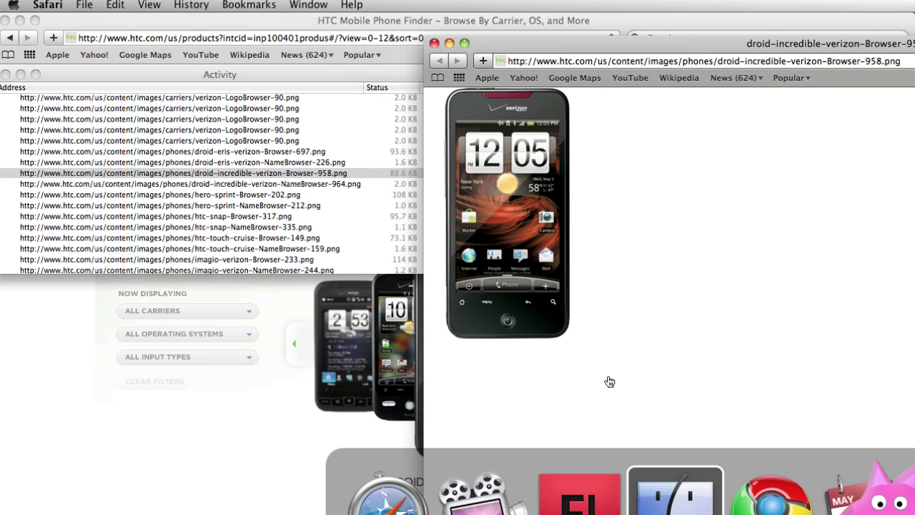
pyautogui.press('Return')
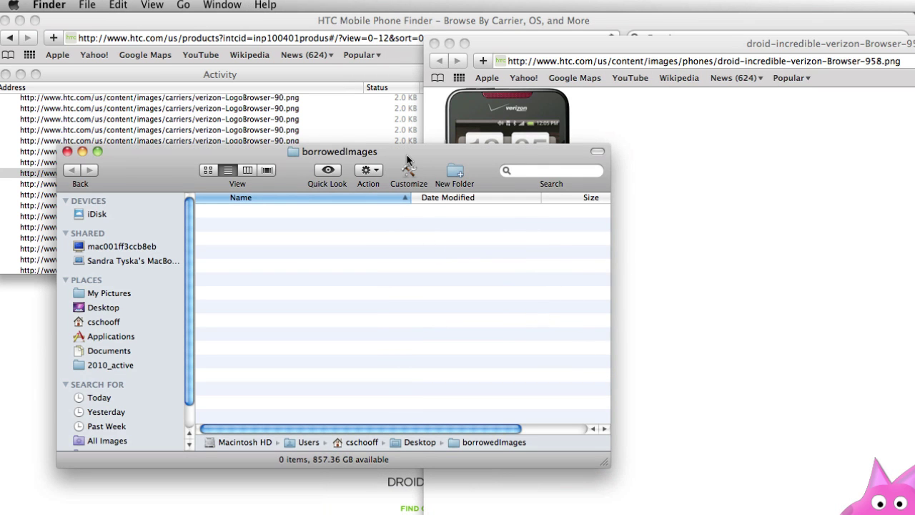
# - Save the phone PNG into borrowedImages by dragging it from Safari, then bring up Flash's Untitled-1
pyautogui.moveTo(407, 158); pyautogui.dragTo(378, 344)
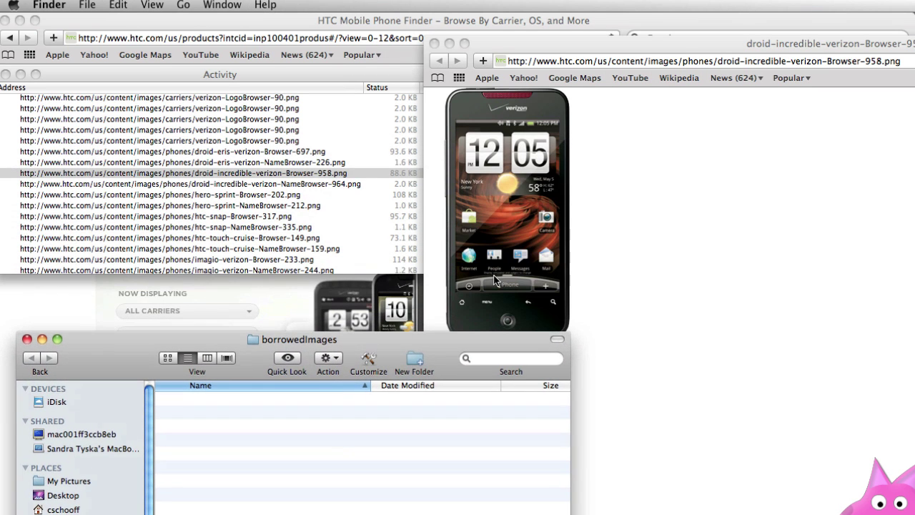
pyautogui.click(510, 198)
pyautogui.moveTo(510, 195); pyautogui.dragTo(282, 504)
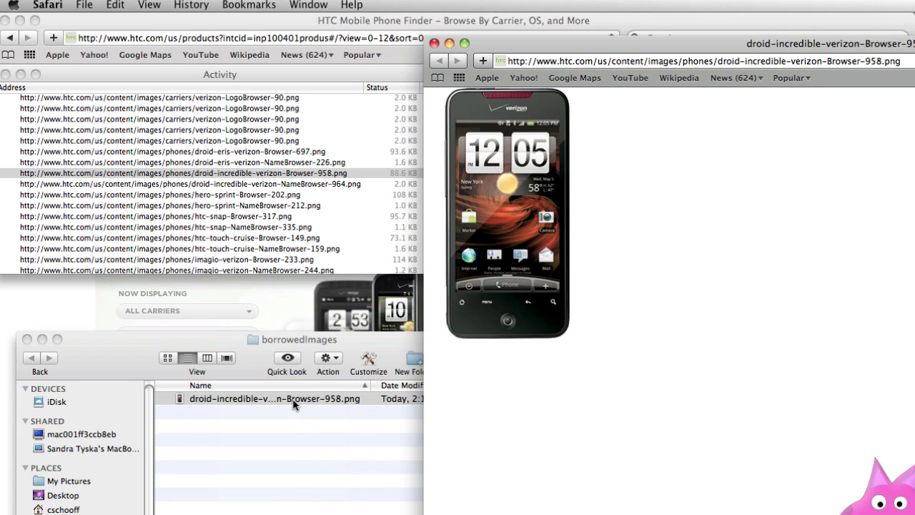
pyautogui.click(293, 404)
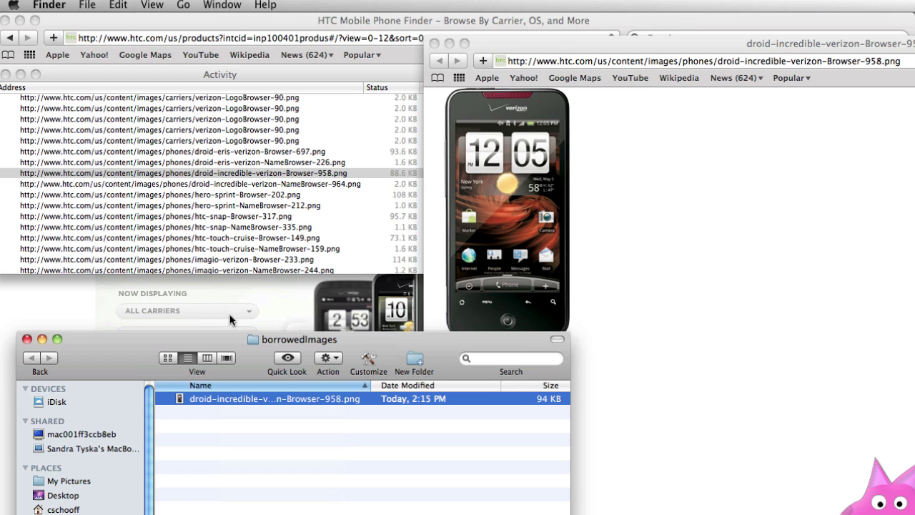
pyautogui.click(664, 492)
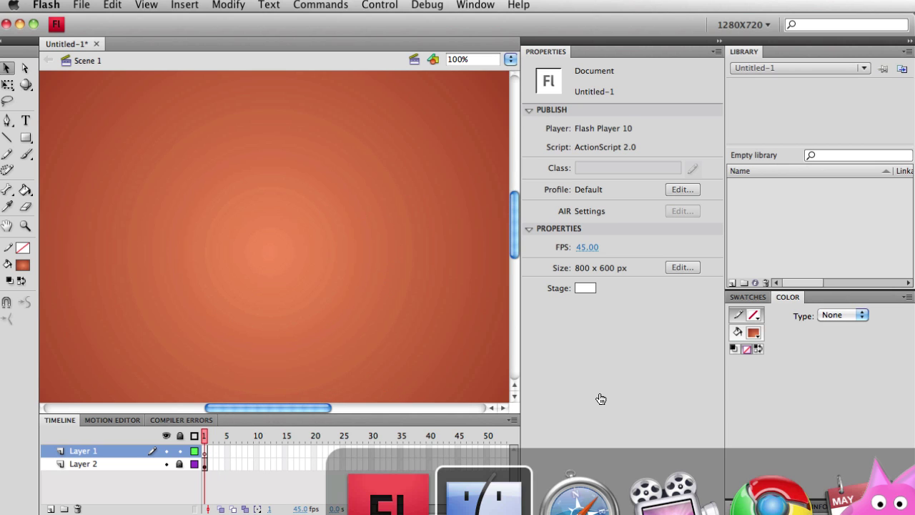
# - Close Safari's Activity window and minimize the HTC products page window
pyautogui.click(578, 494)
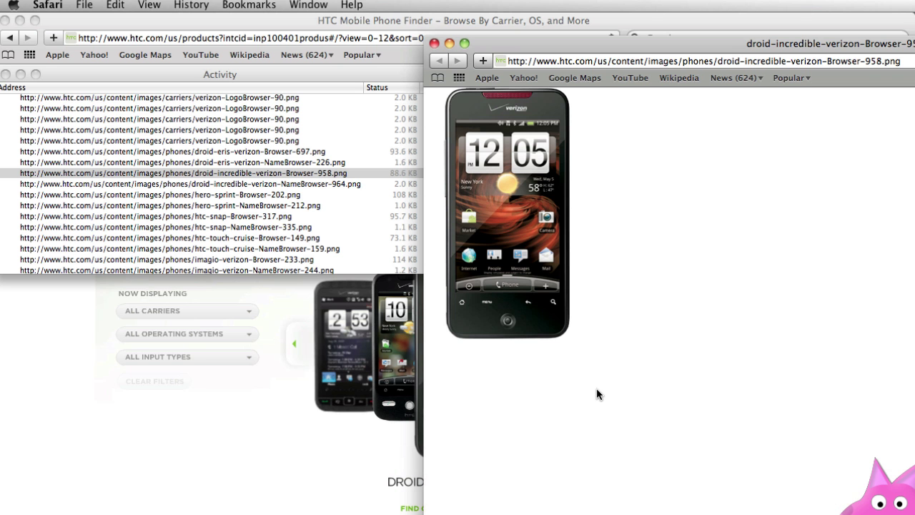
pyautogui.click(6, 74)
pyautogui.click(20, 21)
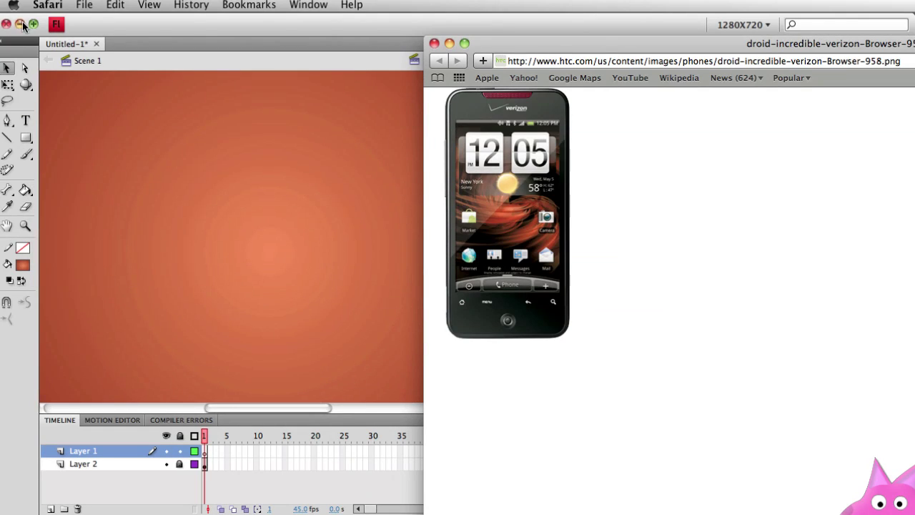
# - Drag the Droid Incredible image onto the Flash stage and confirm its 232×350 size in Properties
pyautogui.moveTo(507, 214); pyautogui.dragTo(197, 234)
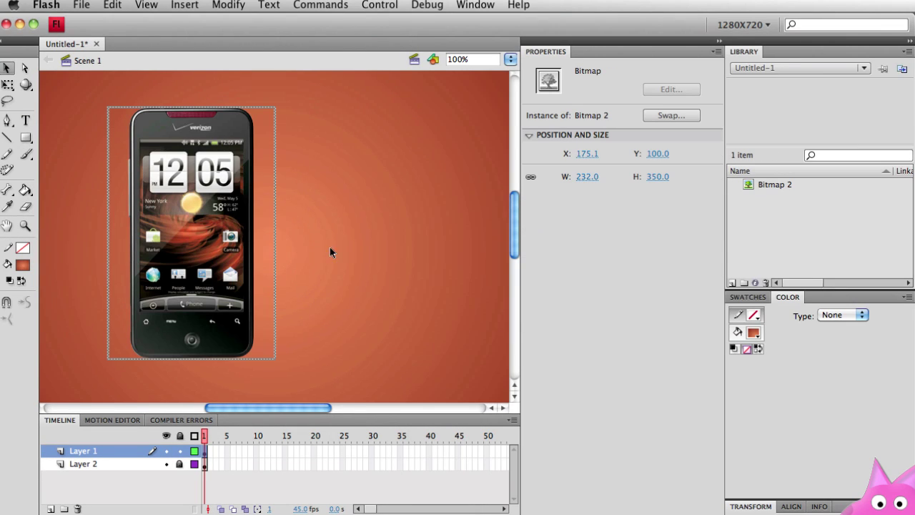
pyautogui.click(368, 257)
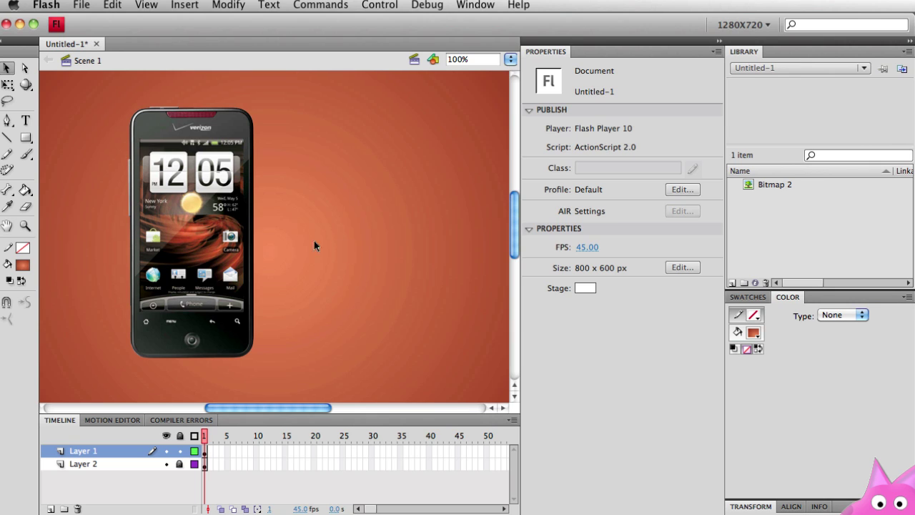
pyautogui.click(209, 213)
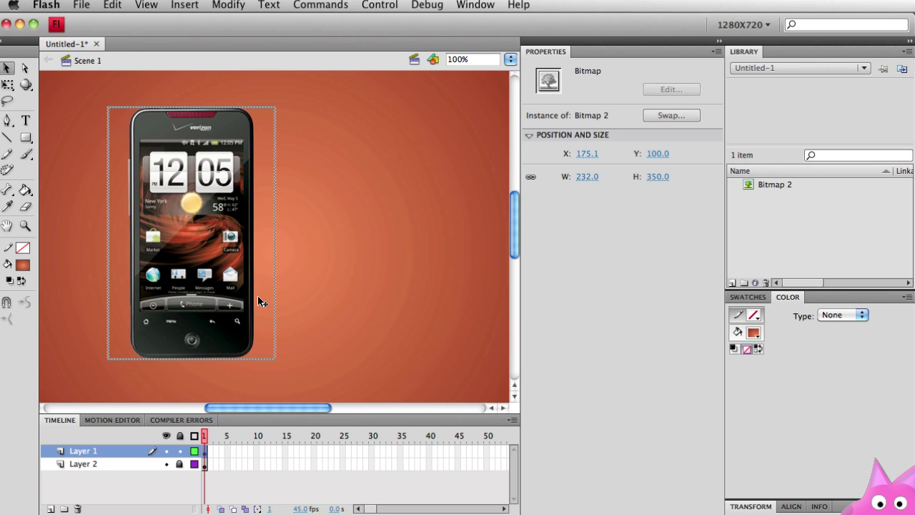
pyautogui.click(336, 245)
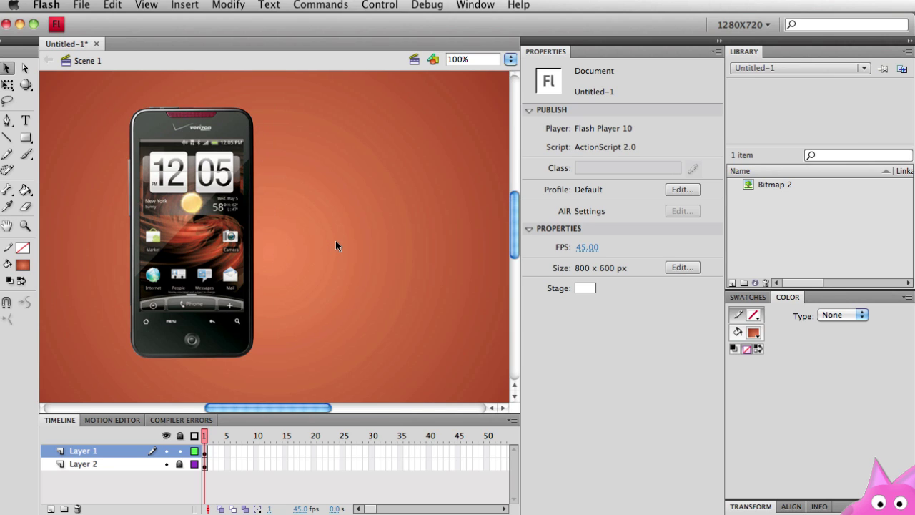
pyautogui.hscroll(10, 336, 246)
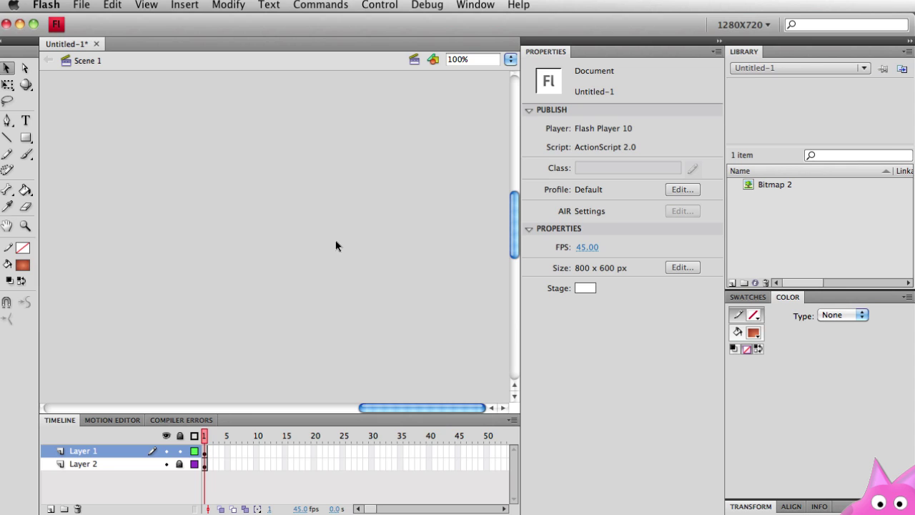
pyautogui.scroll(-5, 339, 258)
pyautogui.scroll(5, 339, 258)
pyautogui.moveTo(393, 406); pyautogui.dragTo(228, 401)
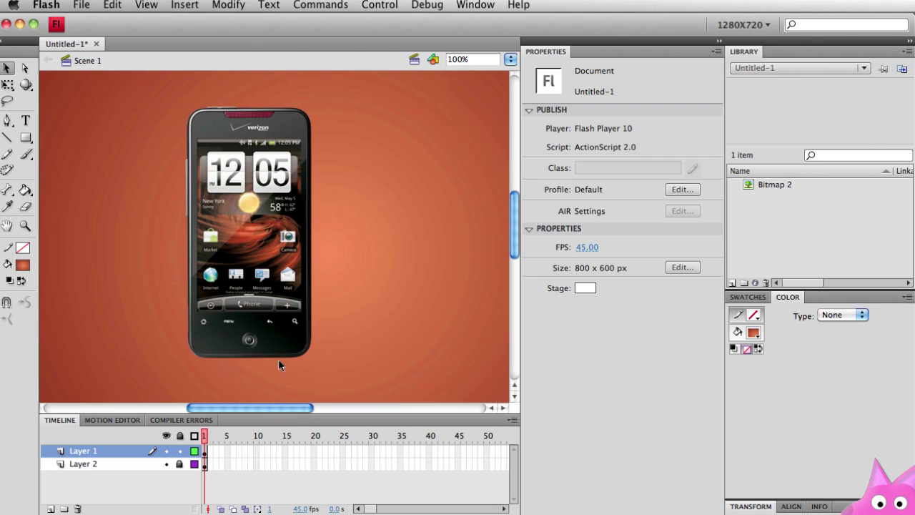